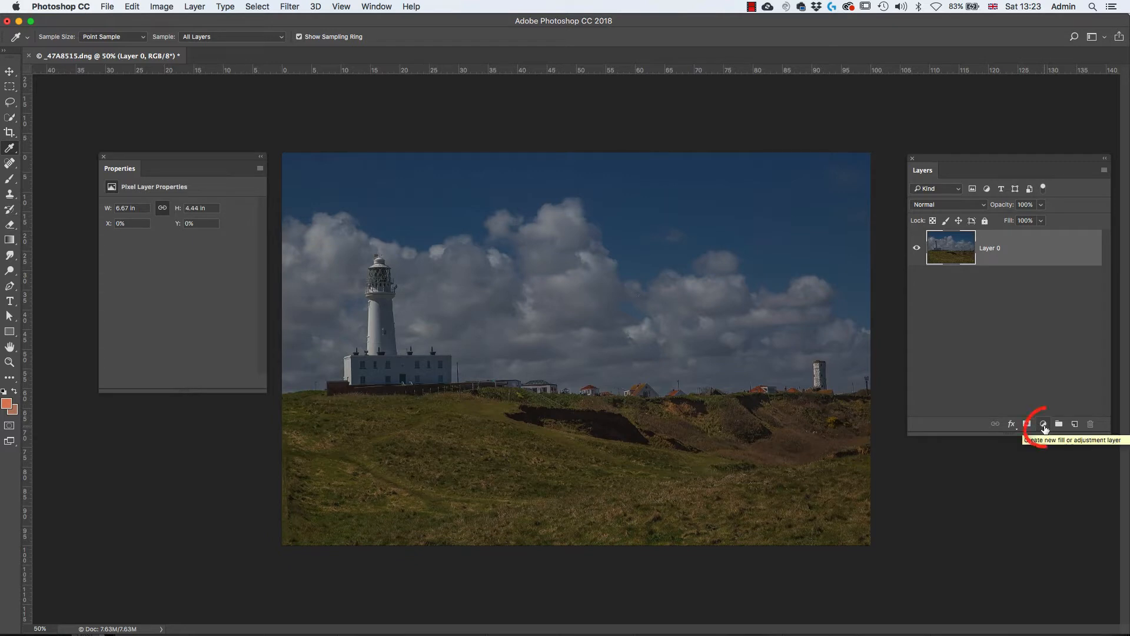
Add a Black & White adjustment layer above Layer 0 and select its adjustment rather than its mask
{"action": "left_click", "coordinate": [1044, 425]}
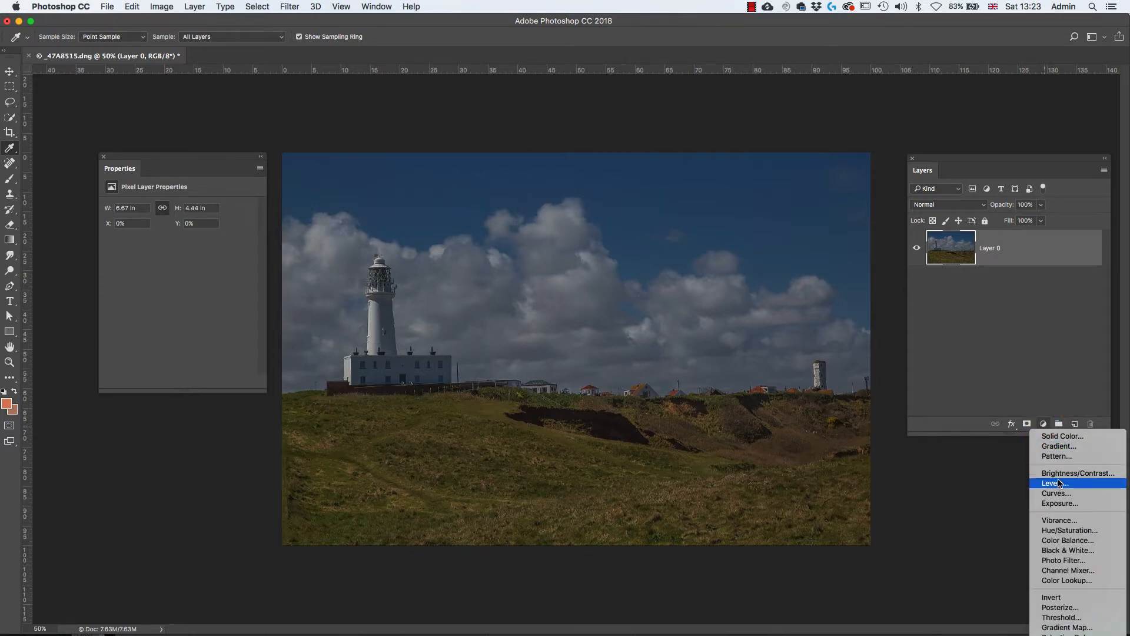
{"action": "left_click", "coordinate": [1087, 552]}
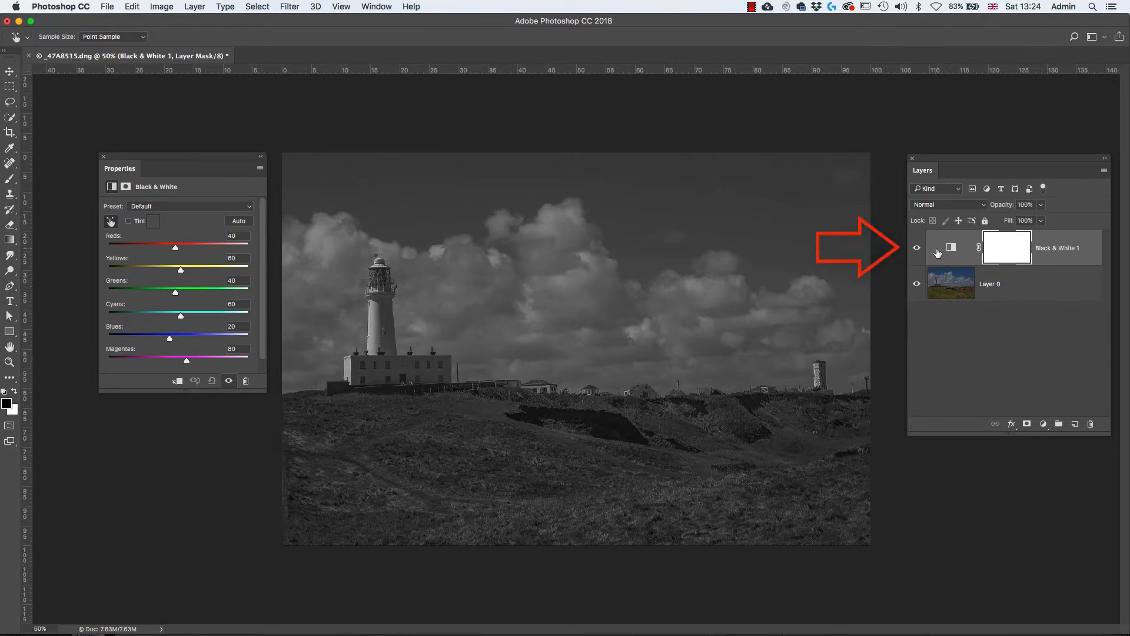
{"action": "left_click", "coordinate": [955, 253]}
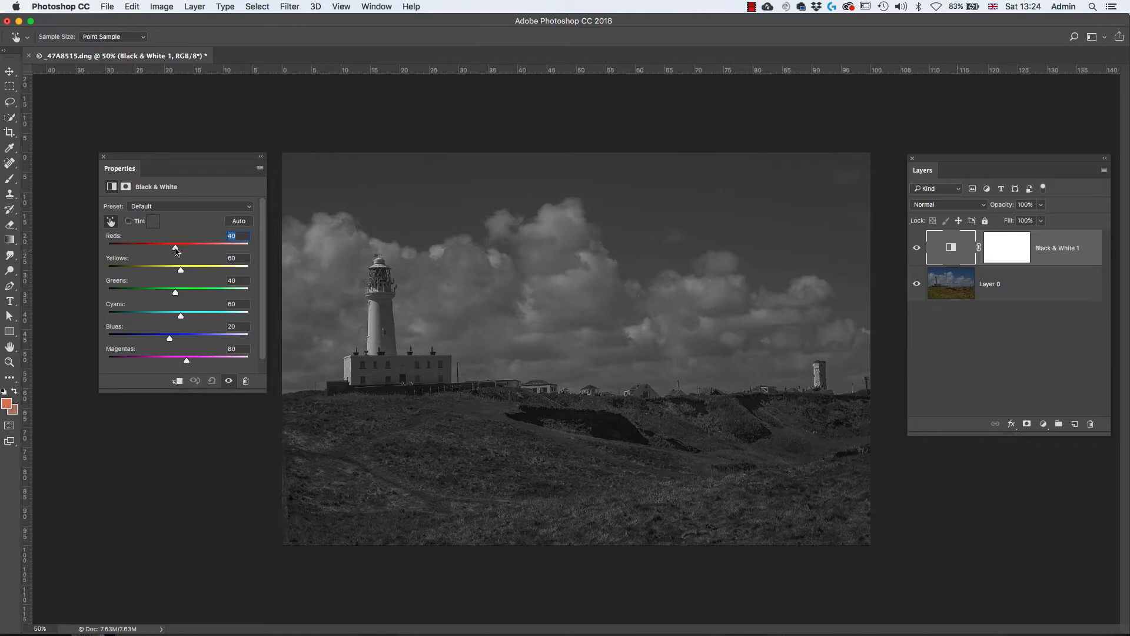
Set the Black & White adjustment to Reds 85, Yellows 95, Greens 135, Cyans 97, Blues about -45 and Magentas 120
{"action": "mouse_move", "coordinate": [176, 249]}
{"action": "left_mouse_down"}
{"action": "mouse_move", "coordinate": [158, 249]}
{"action": "mouse_move", "coordinate": [192, 249]}
{"action": "mouse_move", "coordinate": [154, 249]}
{"action": "mouse_move", "coordinate": [207, 250]}
{"action": "mouse_move", "coordinate": [175, 250]}
{"action": "mouse_move", "coordinate": [189, 250]}
{"action": "left_mouse_up"}
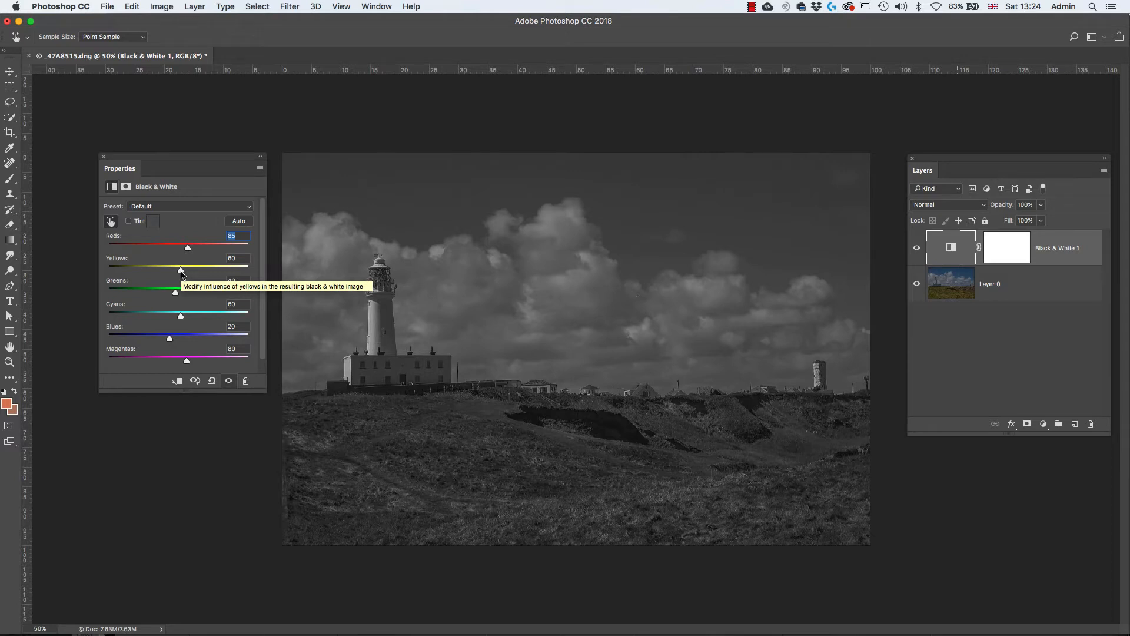
{"action": "mouse_move", "coordinate": [181, 272]}
{"action": "left_mouse_down"}
{"action": "mouse_move", "coordinate": [201, 273]}
{"action": "mouse_move", "coordinate": [177, 277]}
{"action": "mouse_move", "coordinate": [192, 284]}
{"action": "left_mouse_up"}
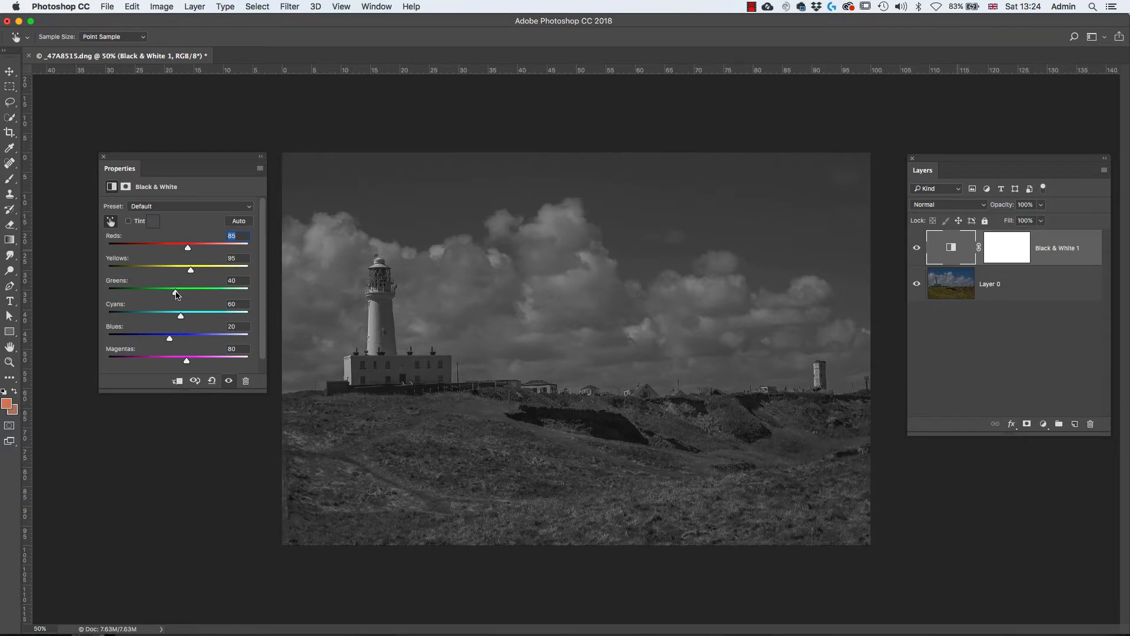
{"action": "left_click_drag", "start_coordinate": [176, 296], "coordinate": [204, 328]}
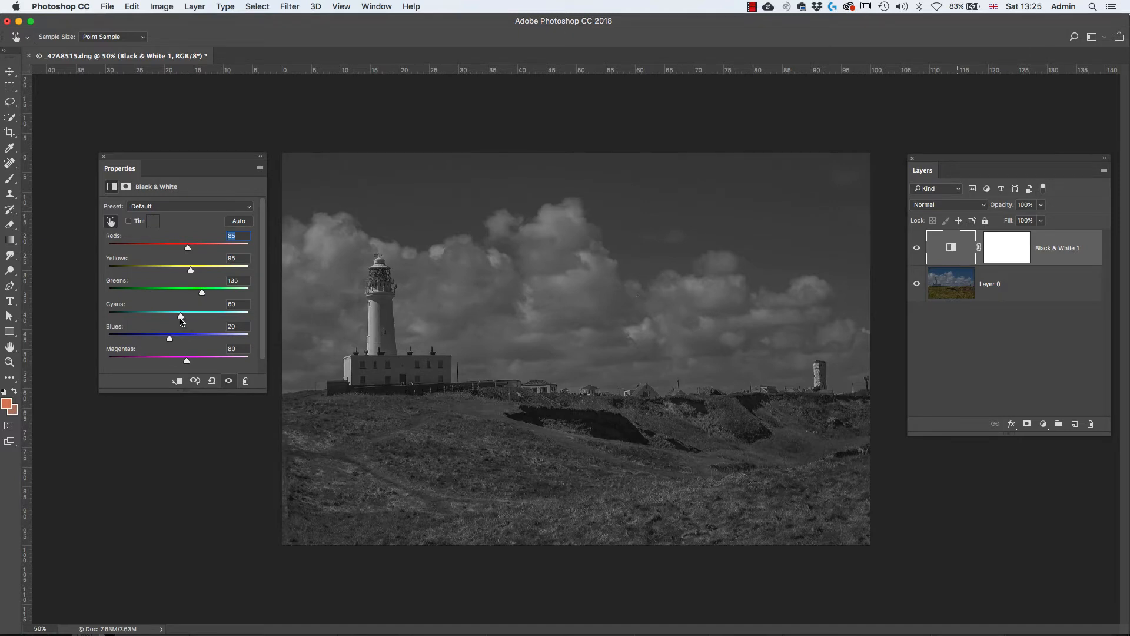
{"action": "left_click_drag", "start_coordinate": [182, 320], "coordinate": [151, 345]}
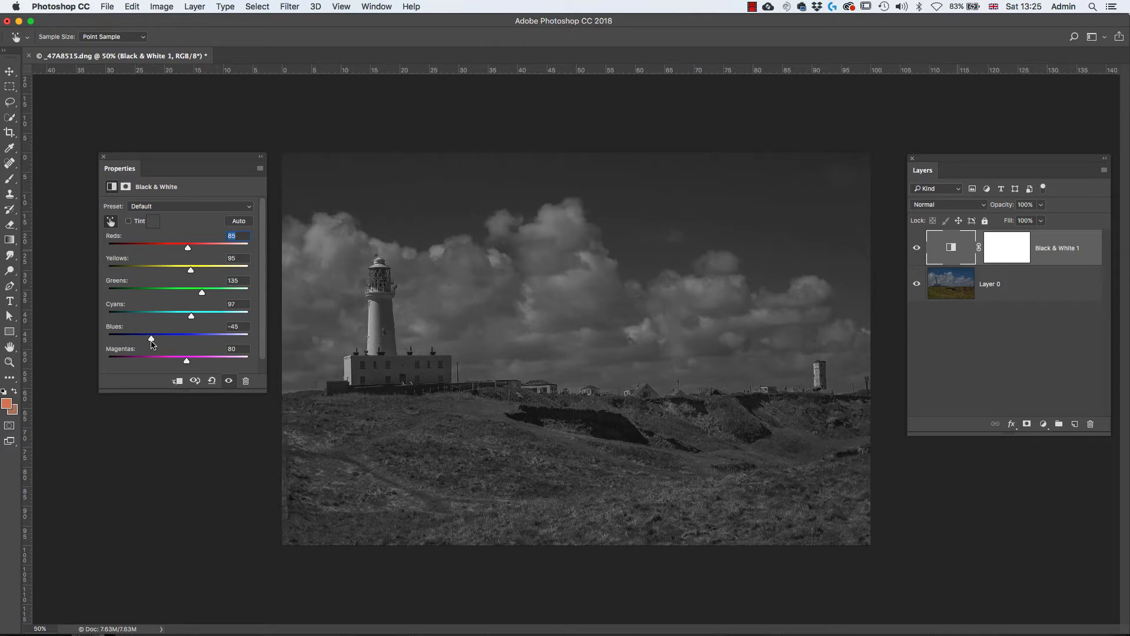
{"action": "left_click_drag", "start_coordinate": [151, 345], "coordinate": [149, 345]}
{"action": "mouse_move", "coordinate": [185, 363]}
{"action": "left_mouse_down"}
{"action": "mouse_move", "coordinate": [153, 363]}
{"action": "mouse_move", "coordinate": [214, 363]}
{"action": "mouse_move", "coordinate": [140, 366]}
{"action": "mouse_move", "coordinate": [198, 369]}
{"action": "left_mouse_up"}
Try the Blue Filter, Darker and Infrared presets on the Black & White adjustment, one after another
{"action": "left_click", "coordinate": [250, 211]}
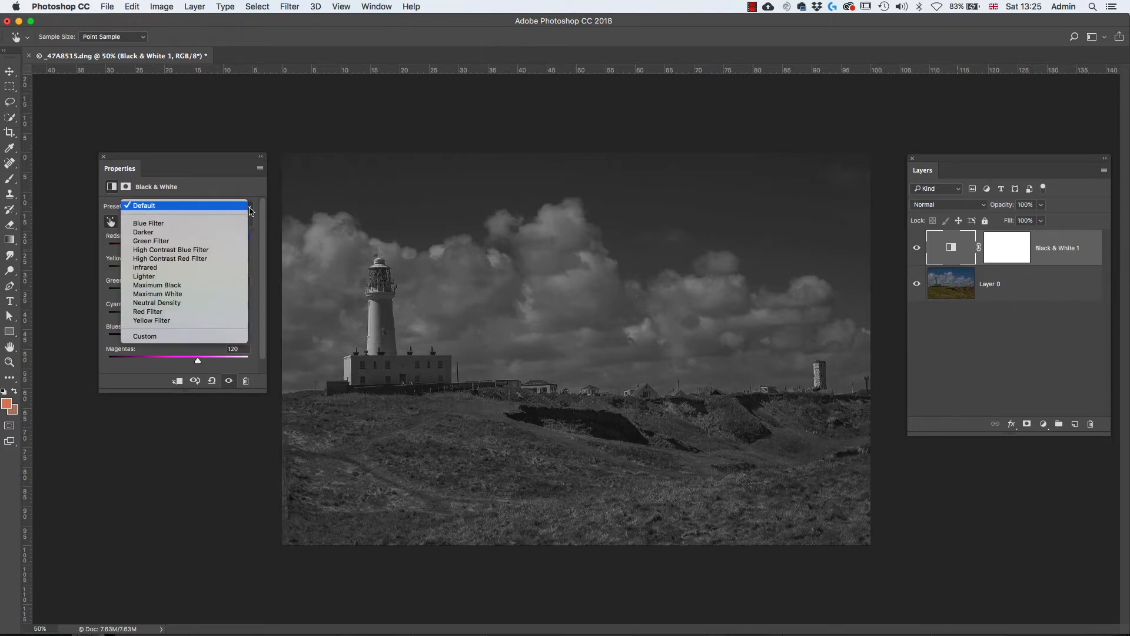
{"action": "left_click", "coordinate": [175, 223]}
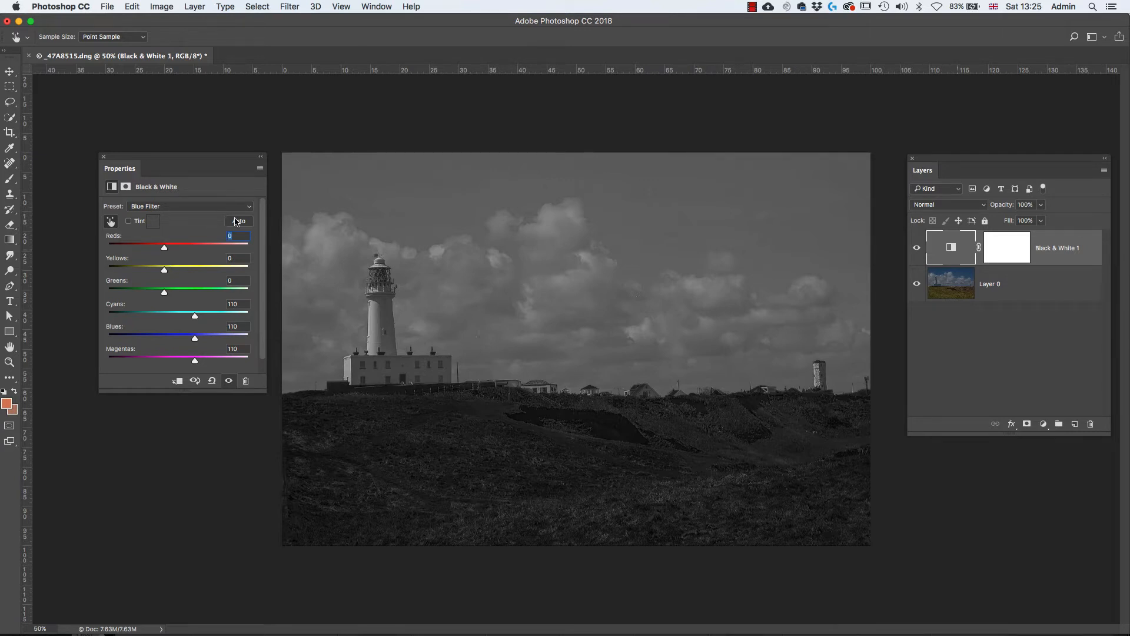
{"action": "left_click", "coordinate": [250, 207]}
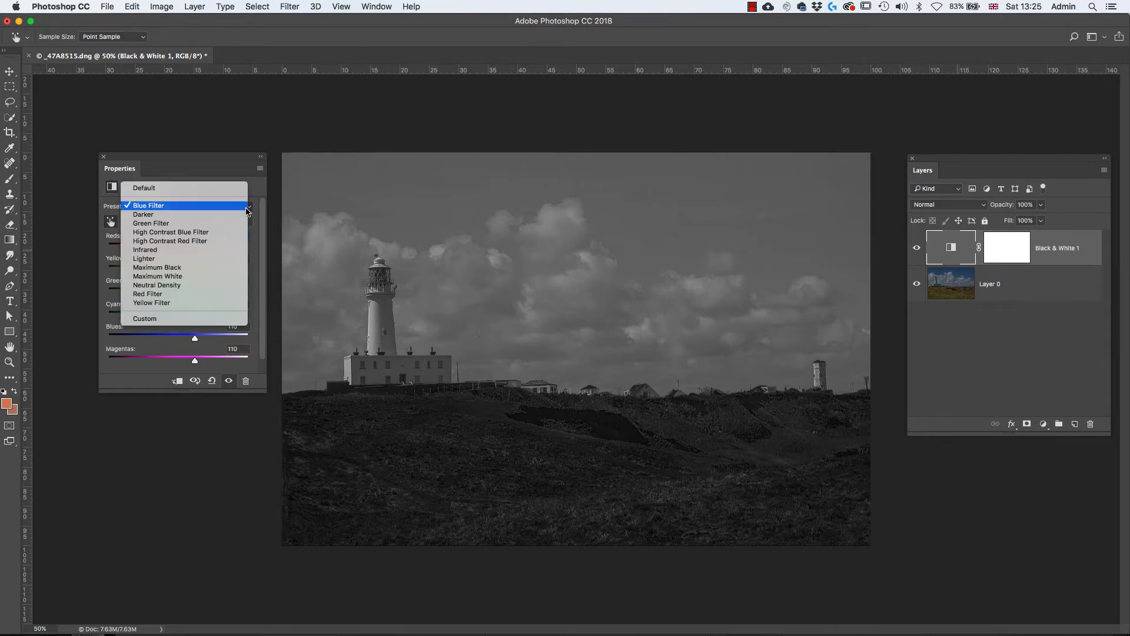
{"action": "left_click", "coordinate": [205, 215]}
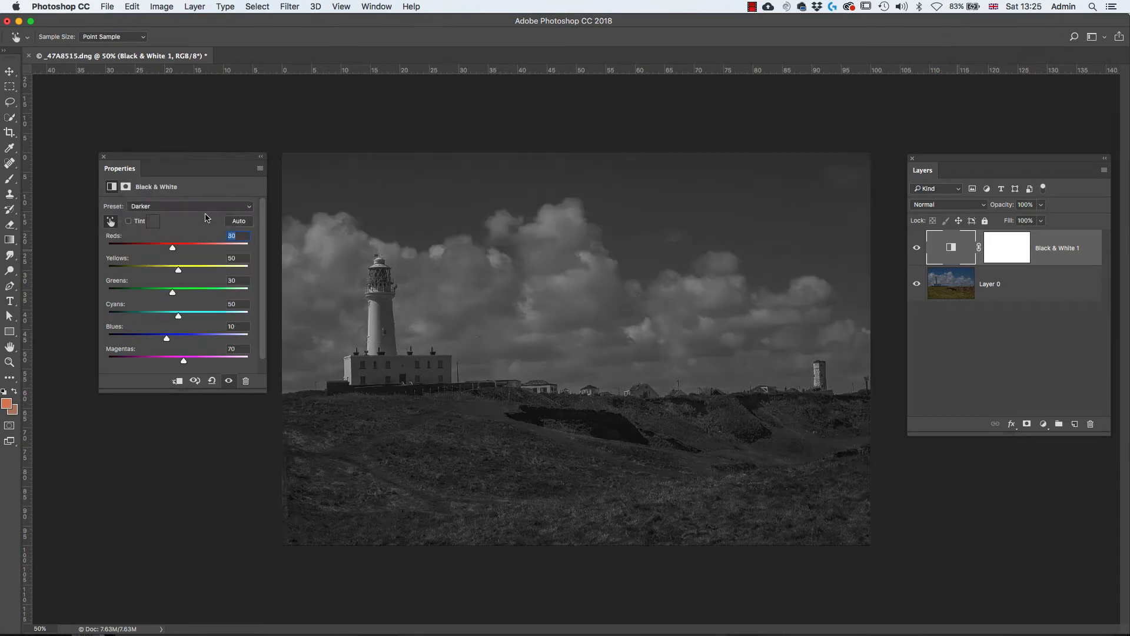
{"action": "left_click", "coordinate": [250, 207]}
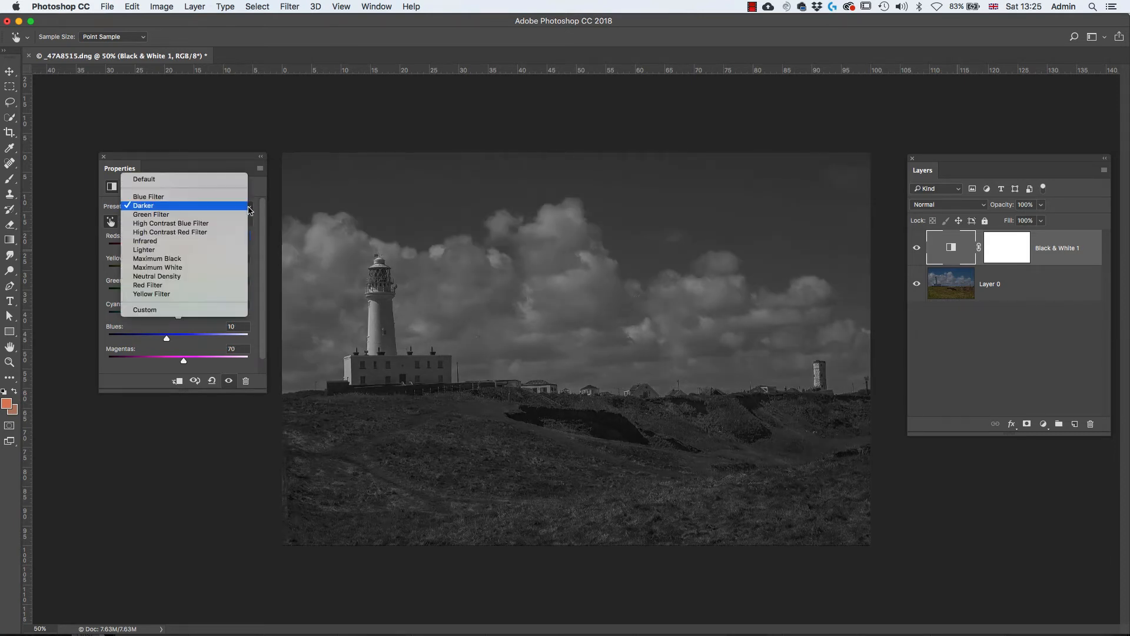
{"action": "left_click", "coordinate": [175, 241]}
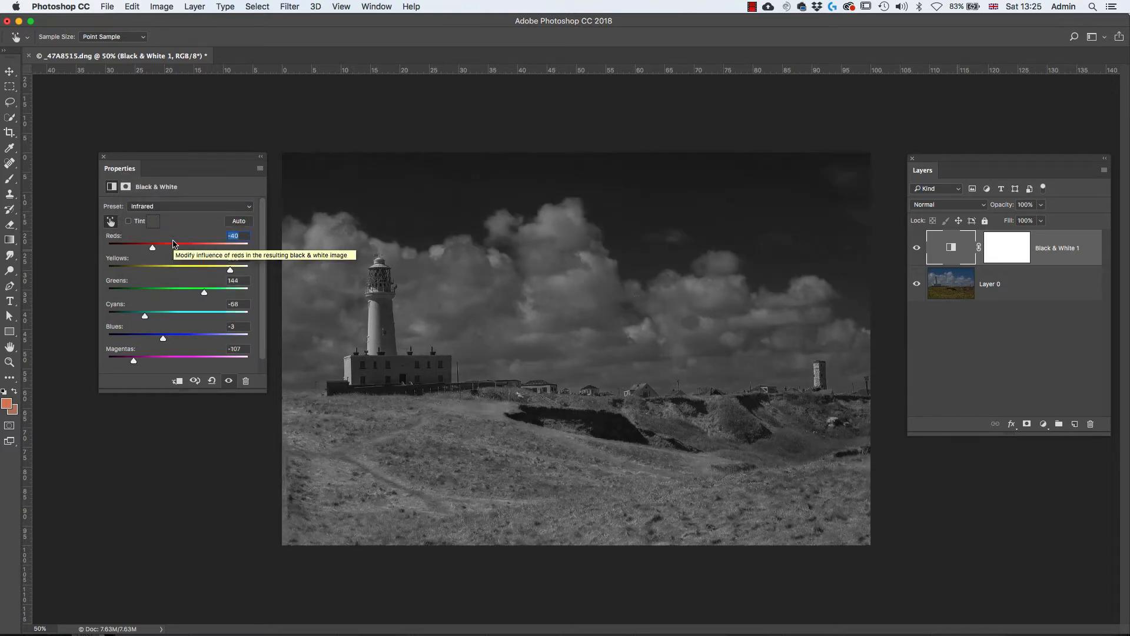
Try the Maximum Black and Red Filter presets on the Black & White adjustment and return it to Default
{"action": "left_click", "coordinate": [246, 207]}
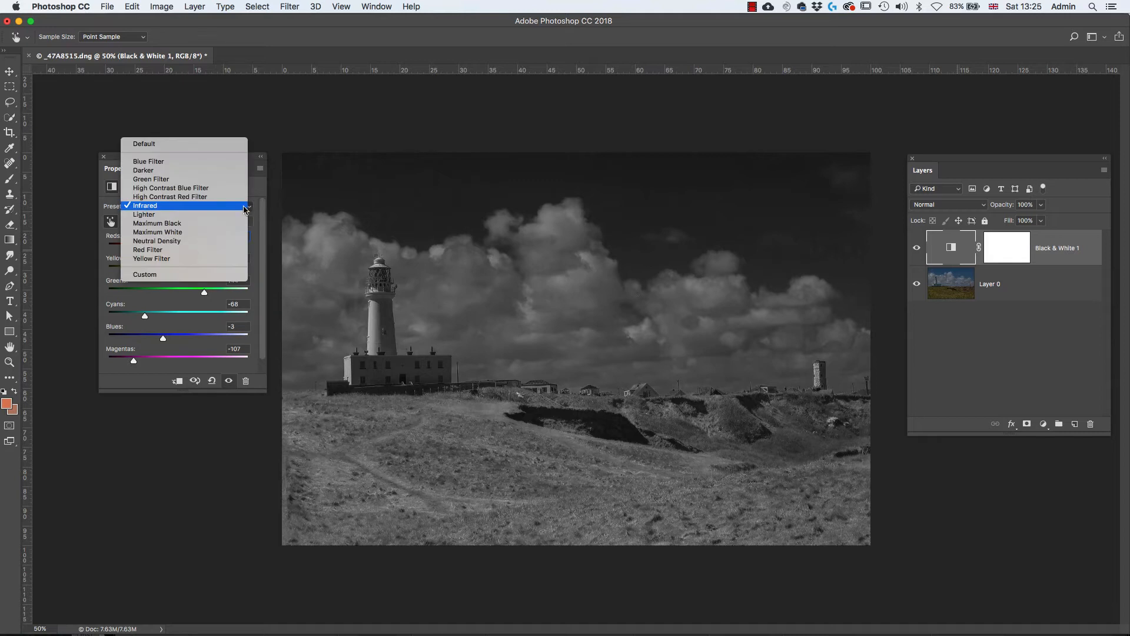
{"action": "left_click", "coordinate": [192, 223]}
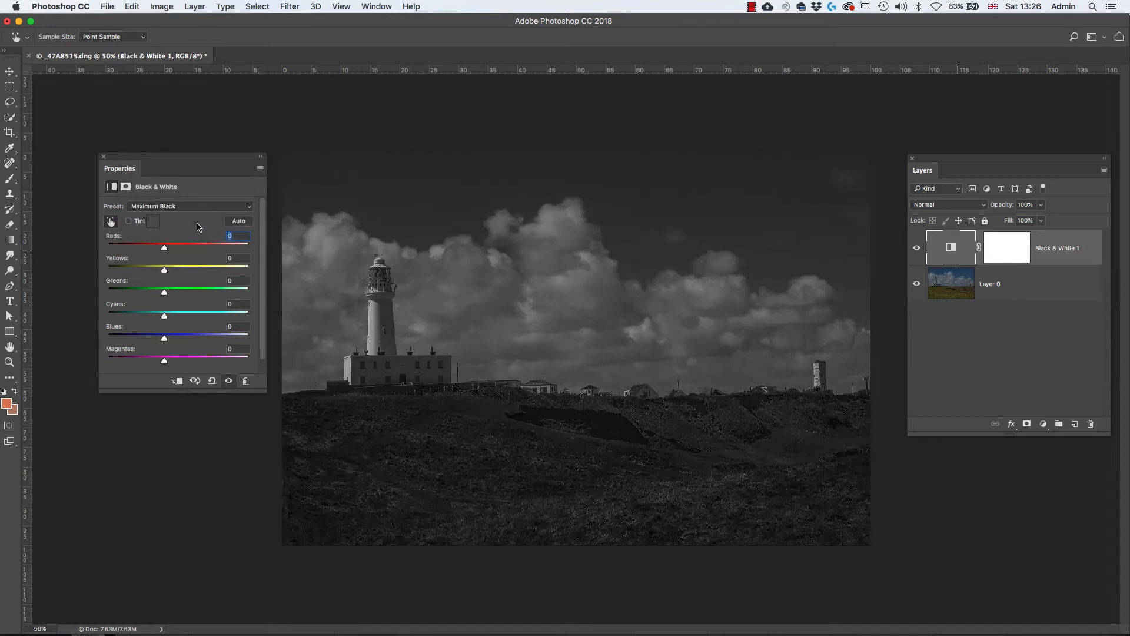
{"action": "left_click", "coordinate": [254, 209]}
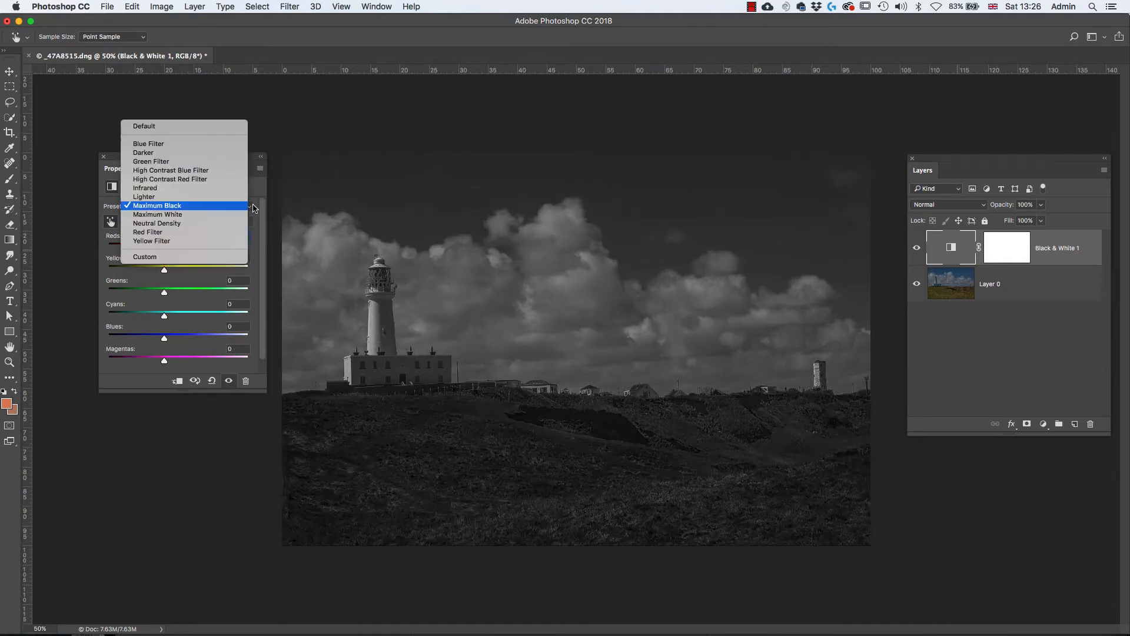
{"action": "left_click", "coordinate": [192, 232]}
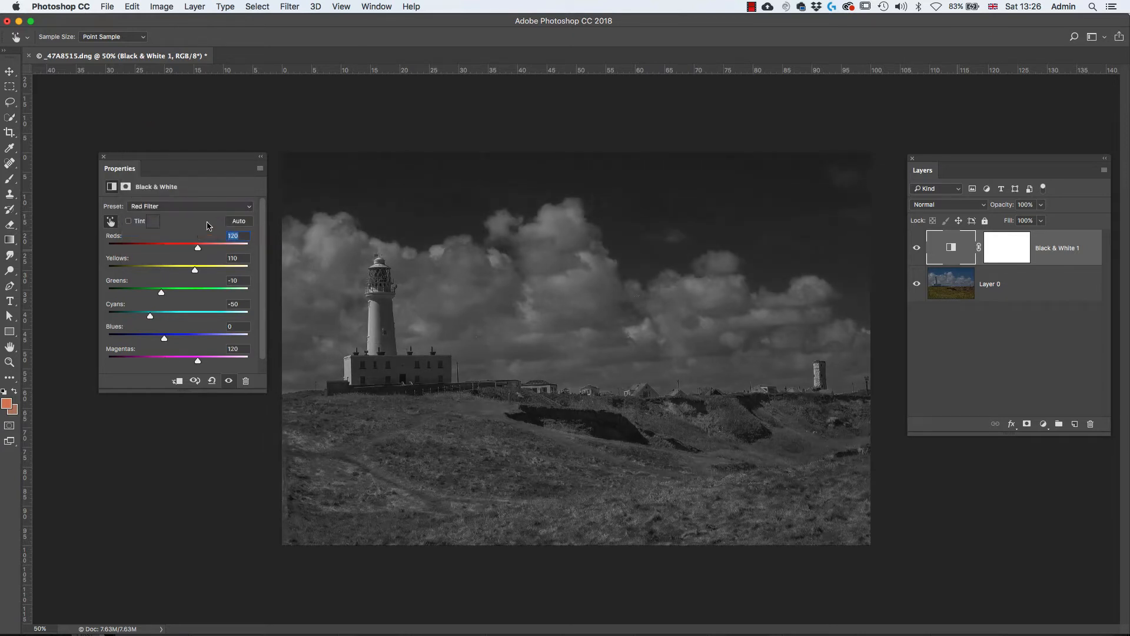
{"action": "left_click", "coordinate": [250, 209]}
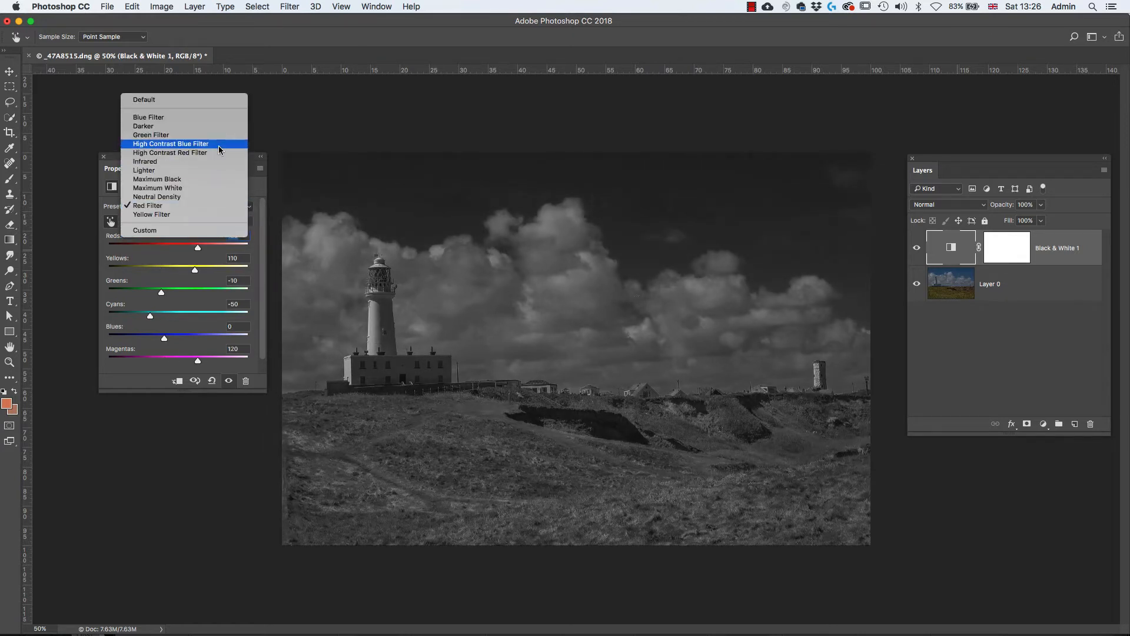
{"action": "left_click", "coordinate": [200, 100]}
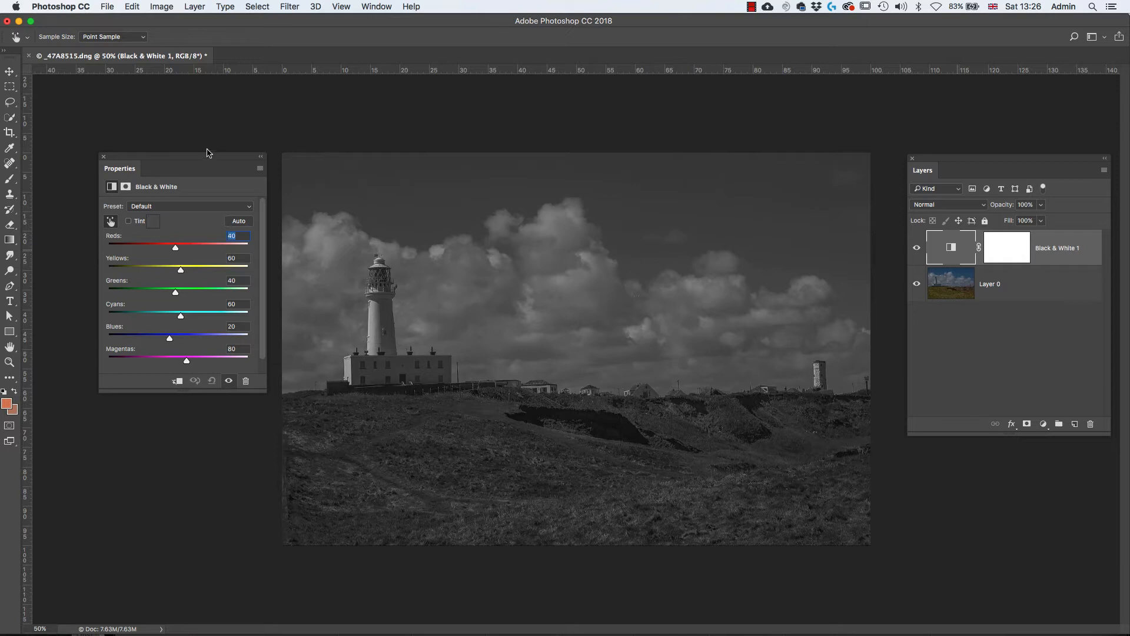
Apply the automatic black and white conversion and adjust it to Reds 177, Yellows 53 and Blues -35
{"action": "left_click", "coordinate": [239, 222]}
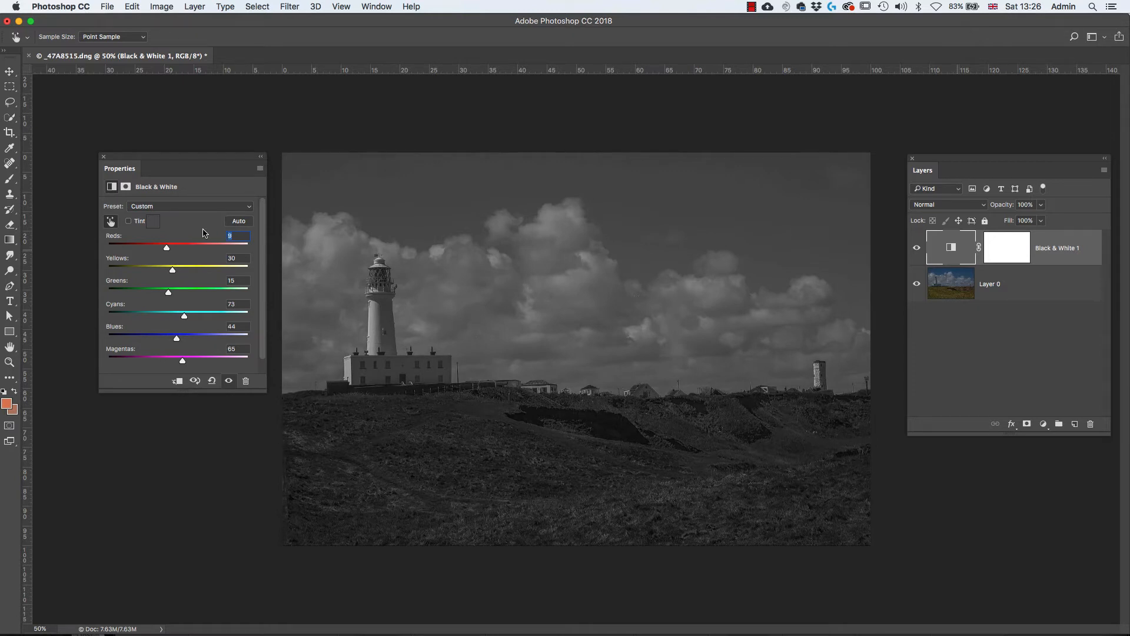
{"action": "left_click_drag", "start_coordinate": [166, 252], "coordinate": [179, 273]}
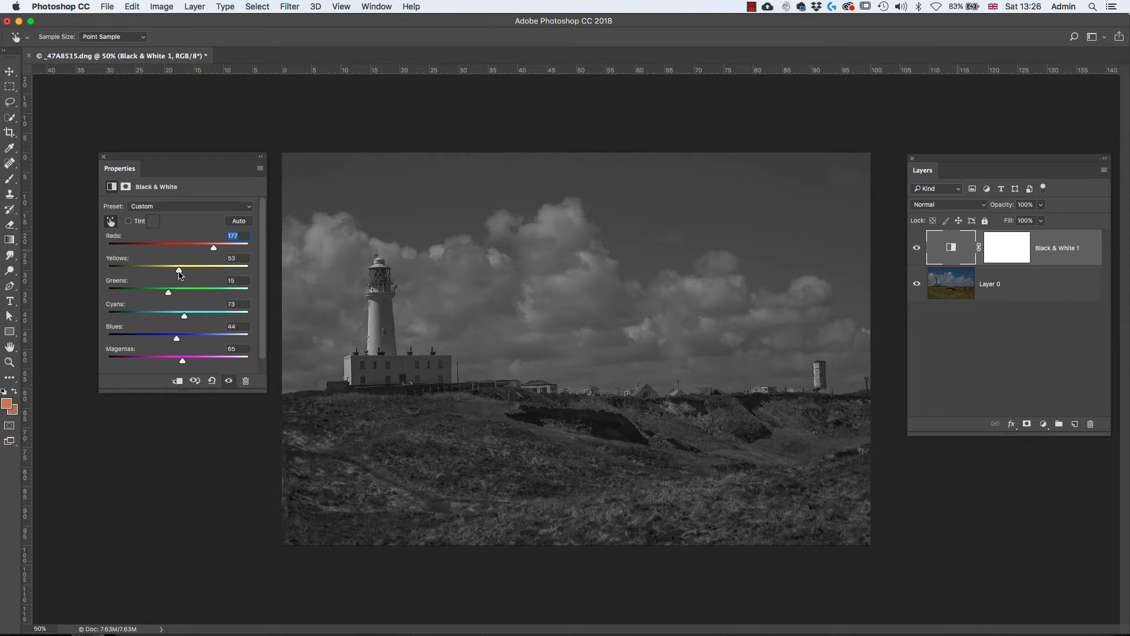
{"action": "left_click_drag", "start_coordinate": [177, 340], "coordinate": [154, 343]}
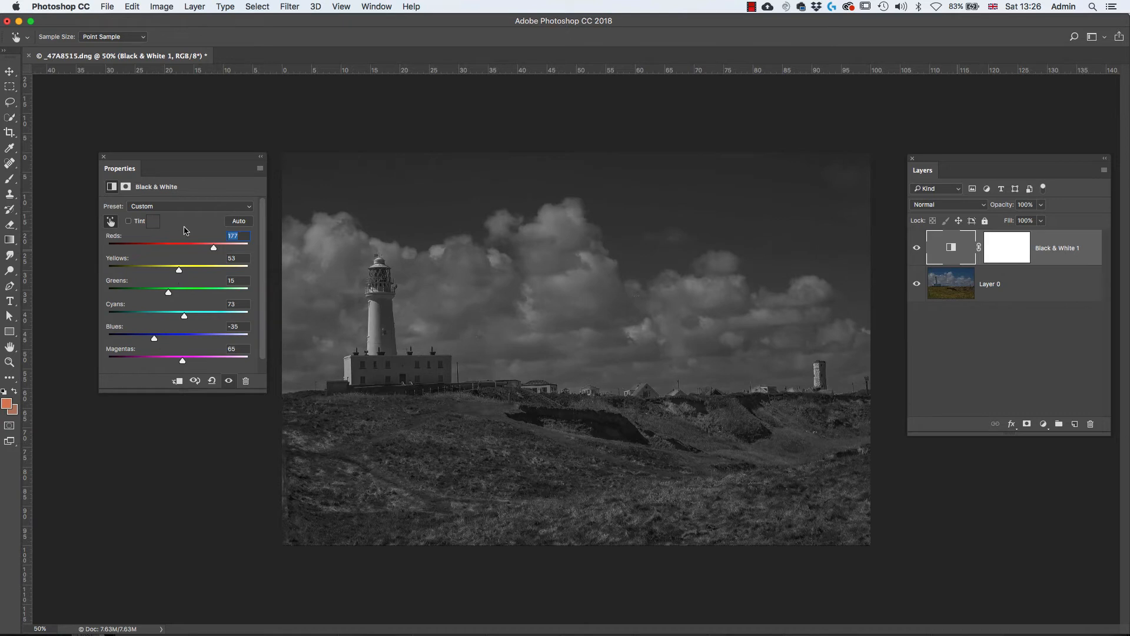
Try a pale cream tint, ece5d4, on the black and white image and switch the tint off again
{"action": "left_click", "coordinate": [129, 221]}
{"action": "left_click", "coordinate": [155, 221]}
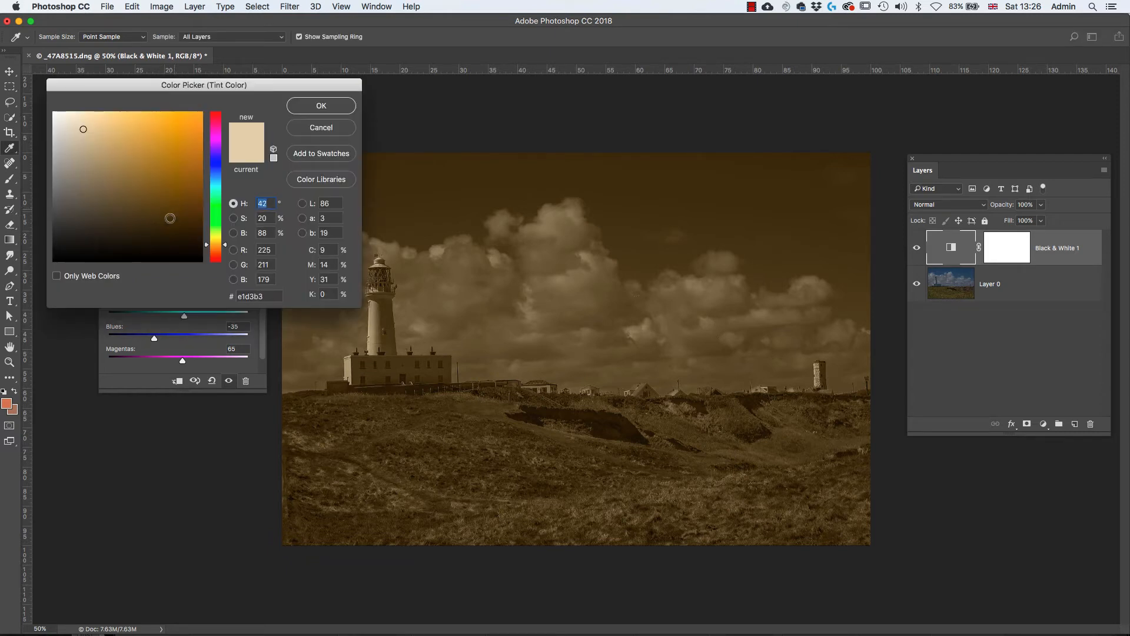
{"action": "left_click", "coordinate": [93, 123]}
{"action": "mouse_move", "coordinate": [93, 123]}
{"action": "left_mouse_down"}
{"action": "mouse_move", "coordinate": [106, 129]}
{"action": "mouse_move", "coordinate": [67, 122]}
{"action": "left_mouse_up"}
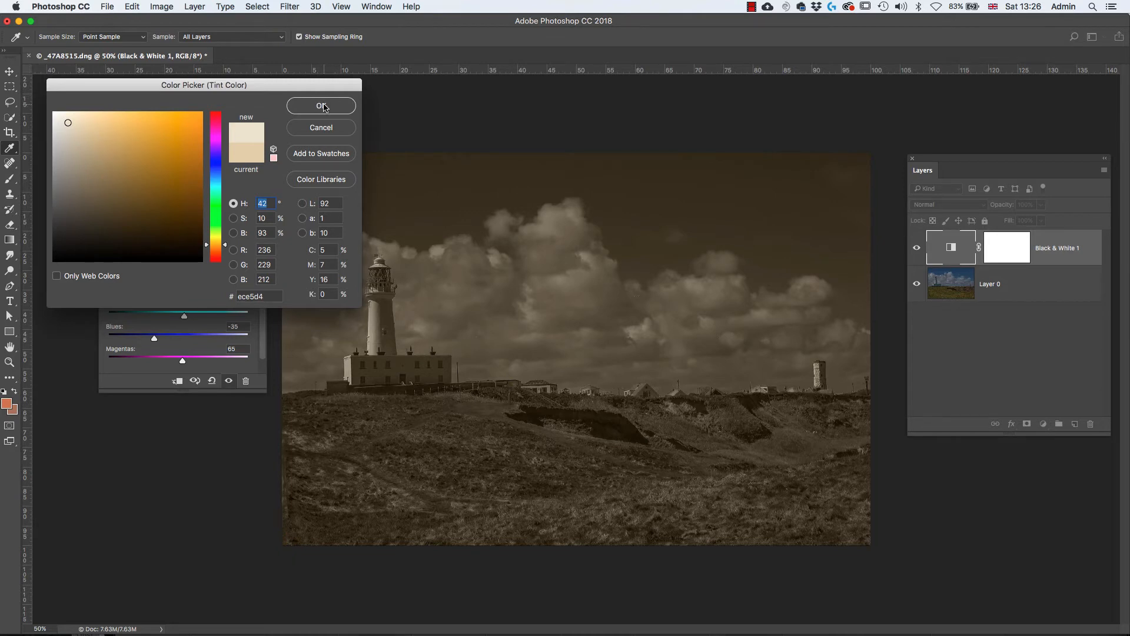
{"action": "left_click", "coordinate": [324, 106]}
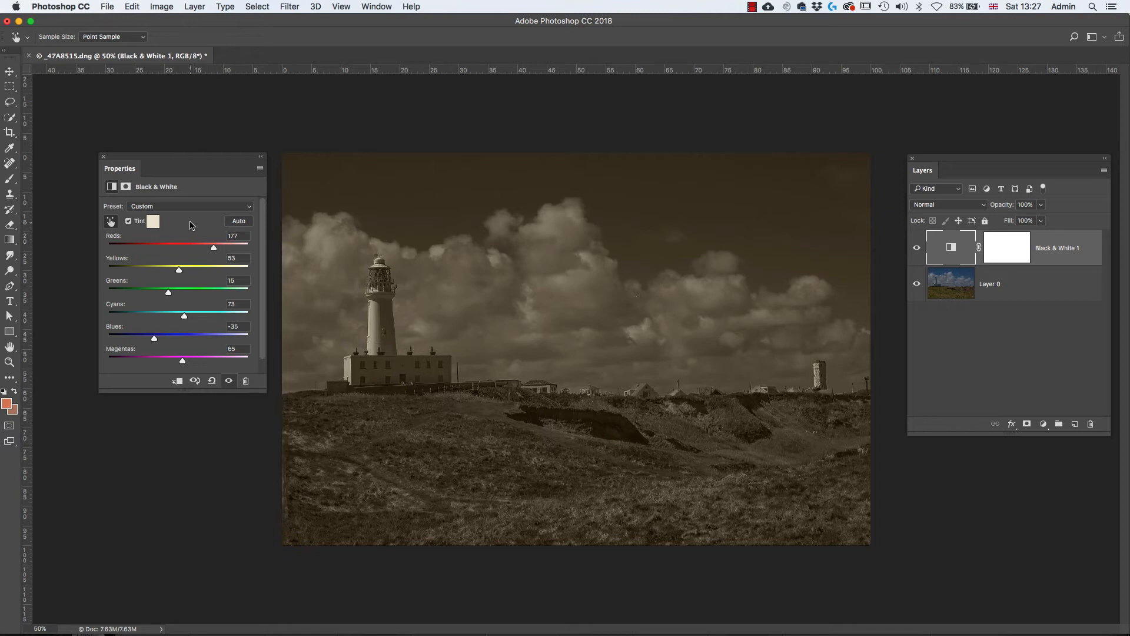
{"action": "left_click", "coordinate": [129, 222]}
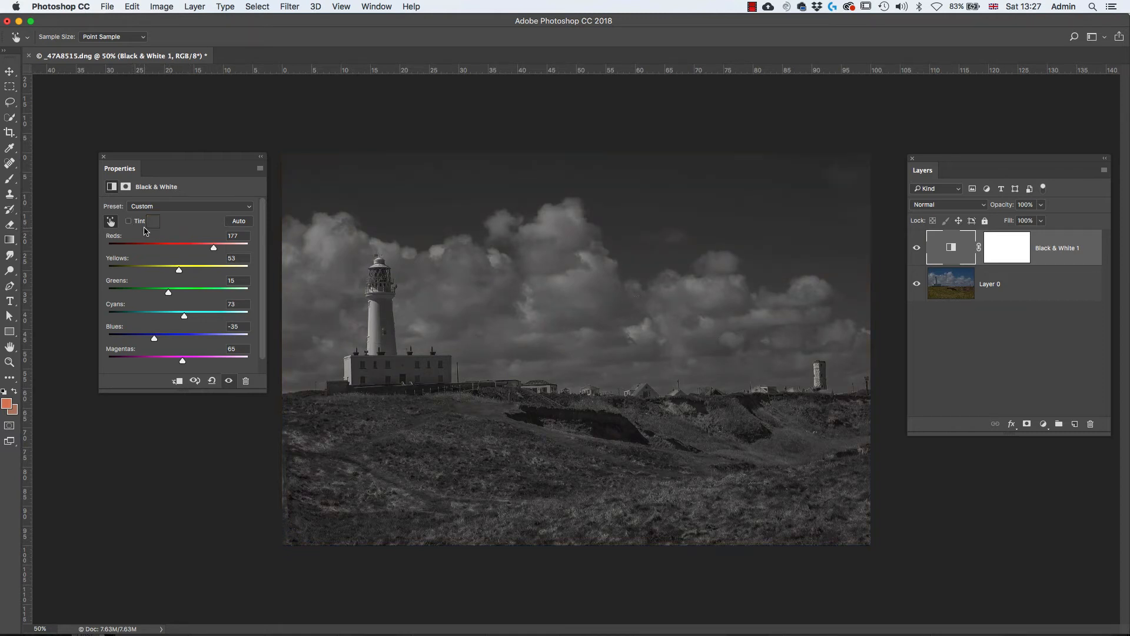
Use the on-image adjustment to set Blues to -3 from the sky, Yellows to 105 from the grass and Blues to -10 beside the lighthouse
{"action": "left_click", "coordinate": [112, 223]}
{"action": "left_click", "coordinate": [112, 222]}
{"action": "left_click_drag", "start_coordinate": [424, 189], "coordinate": [377, 209]}
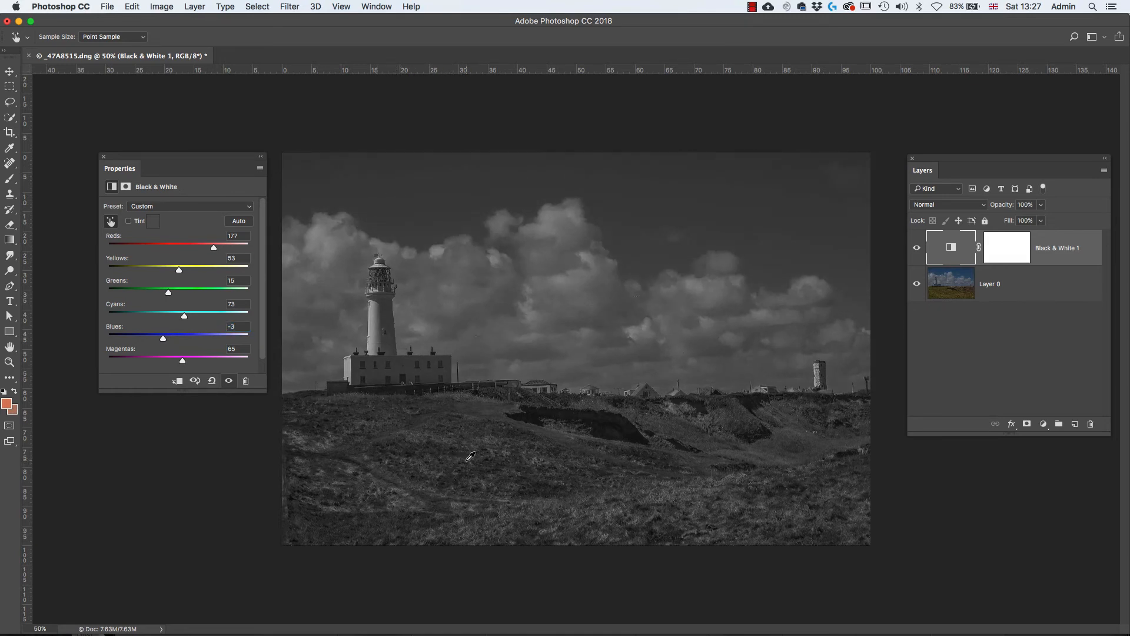
{"action": "left_click_drag", "start_coordinate": [471, 457], "coordinate": [498, 477]}
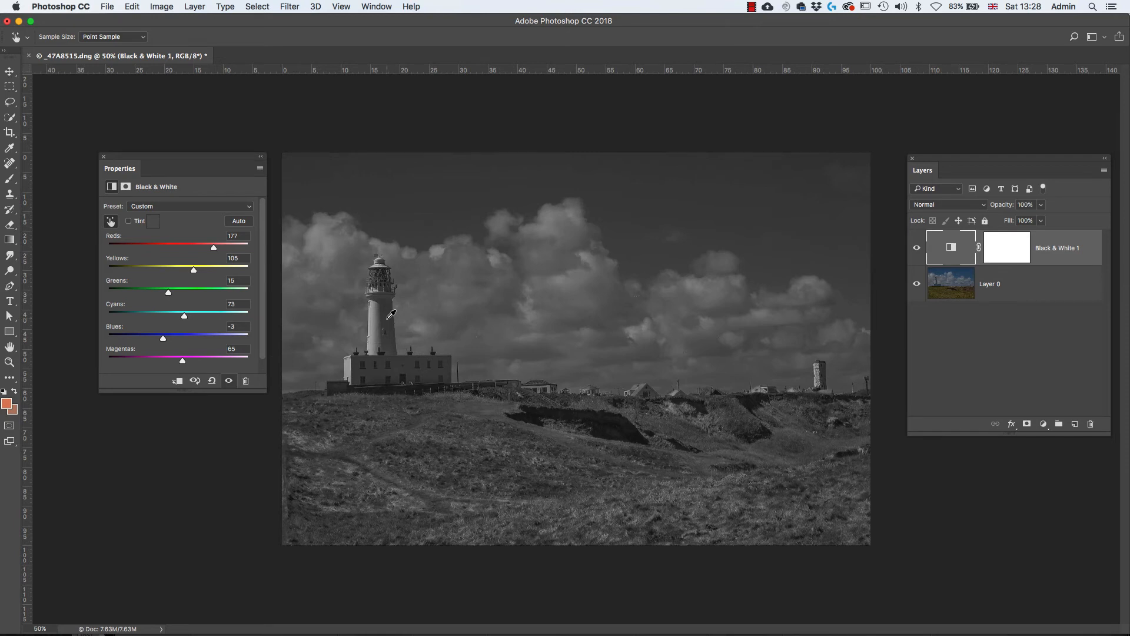
{"action": "mouse_move", "coordinate": [390, 314]}
{"action": "left_mouse_down"}
{"action": "mouse_move", "coordinate": [376, 327]}
{"action": "mouse_move", "coordinate": [391, 315]}
{"action": "left_mouse_up"}
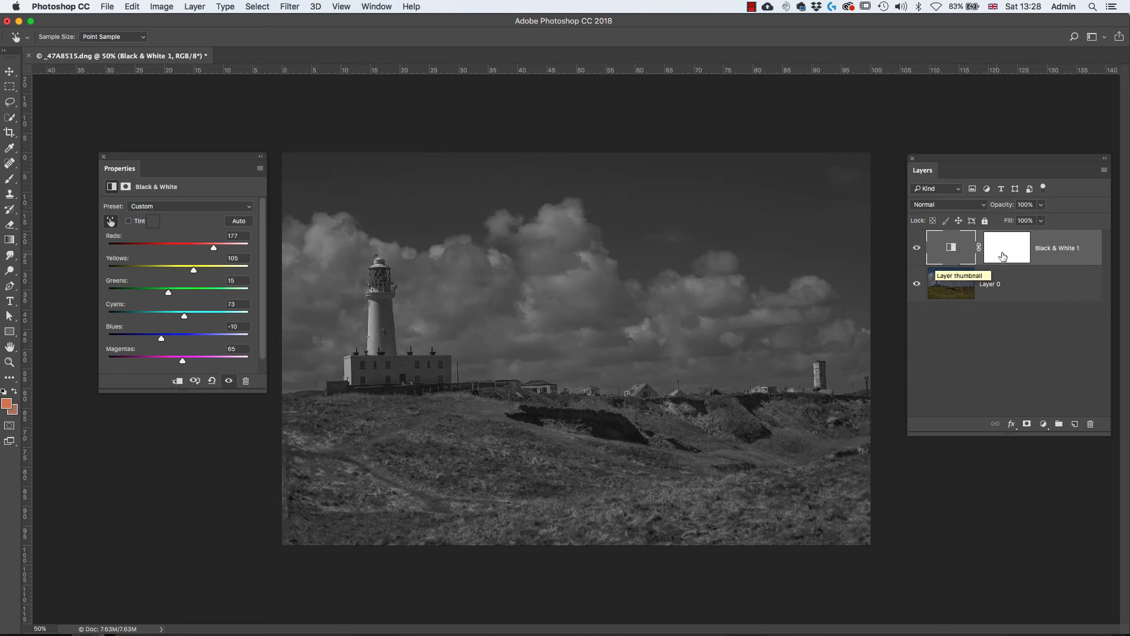
Set the Black & White layer's blend mode to Luminosity and adjust it to Reds 18, Yellows 149, Greens 156 and Blues -45
{"action": "left_click", "coordinate": [986, 209]}
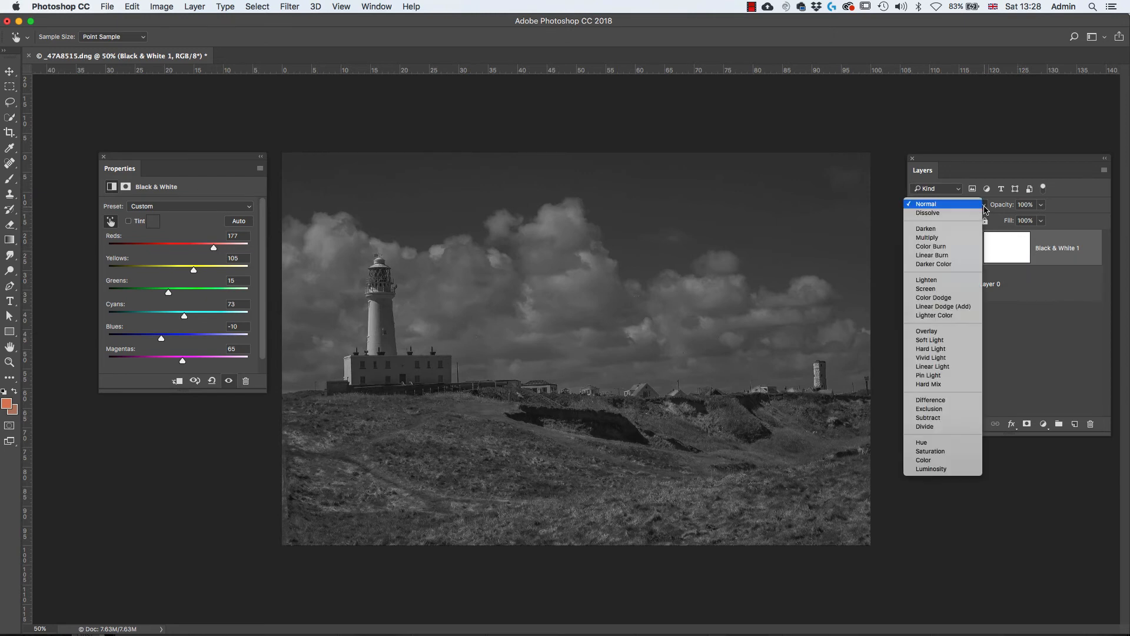
{"action": "left_click", "coordinate": [958, 470]}
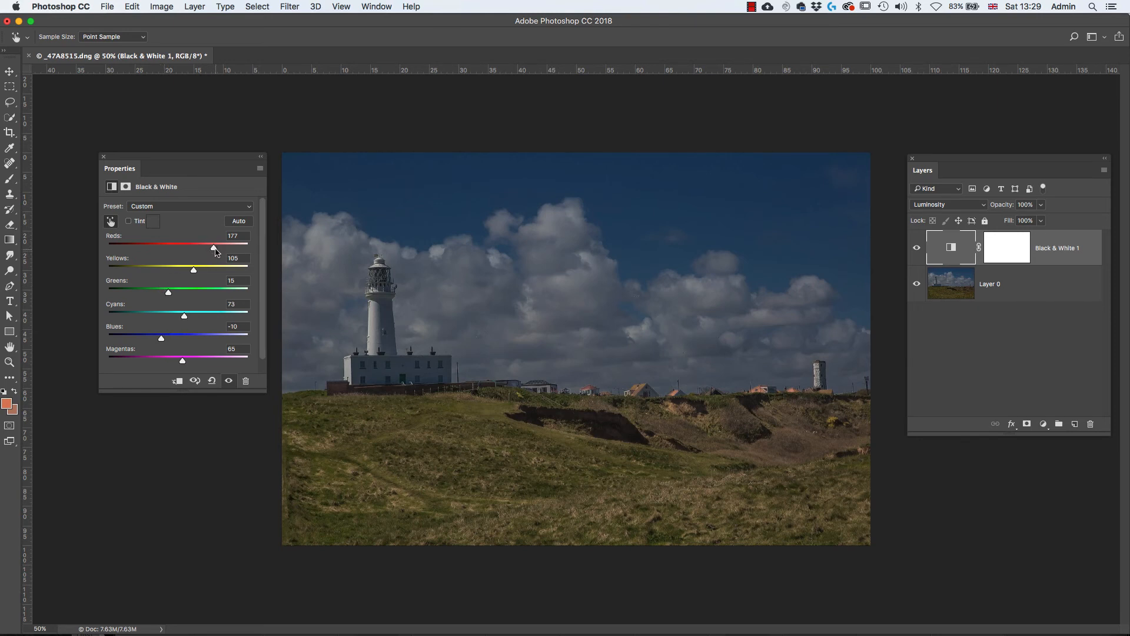
{"action": "left_click_drag", "start_coordinate": [216, 251], "coordinate": [177, 251]}
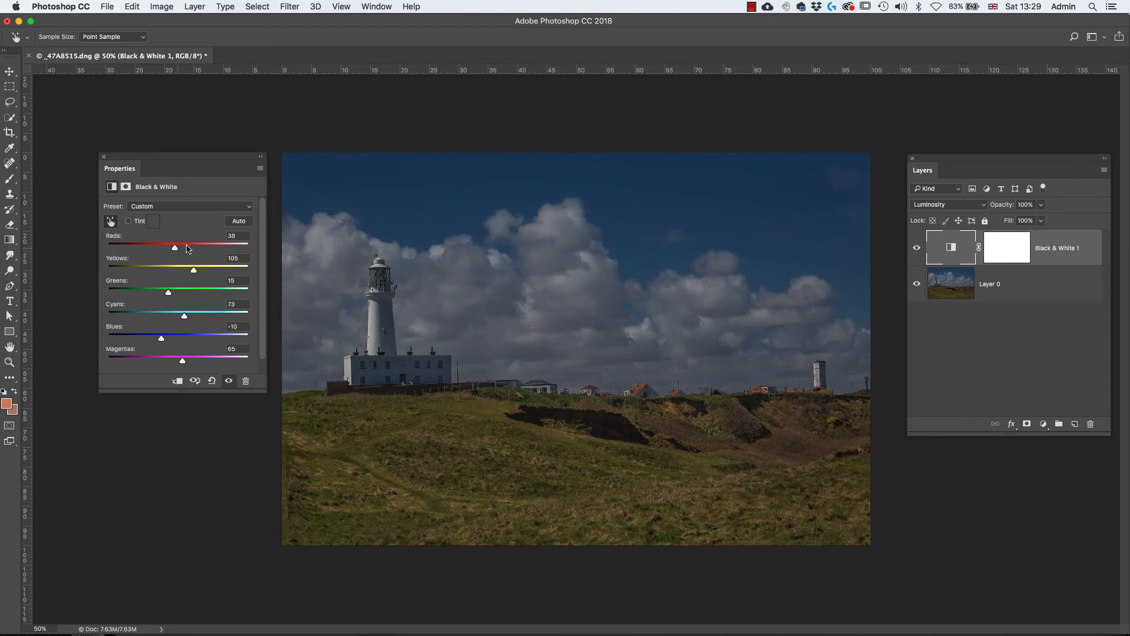
{"action": "left_click_drag", "start_coordinate": [174, 249], "coordinate": [206, 278]}
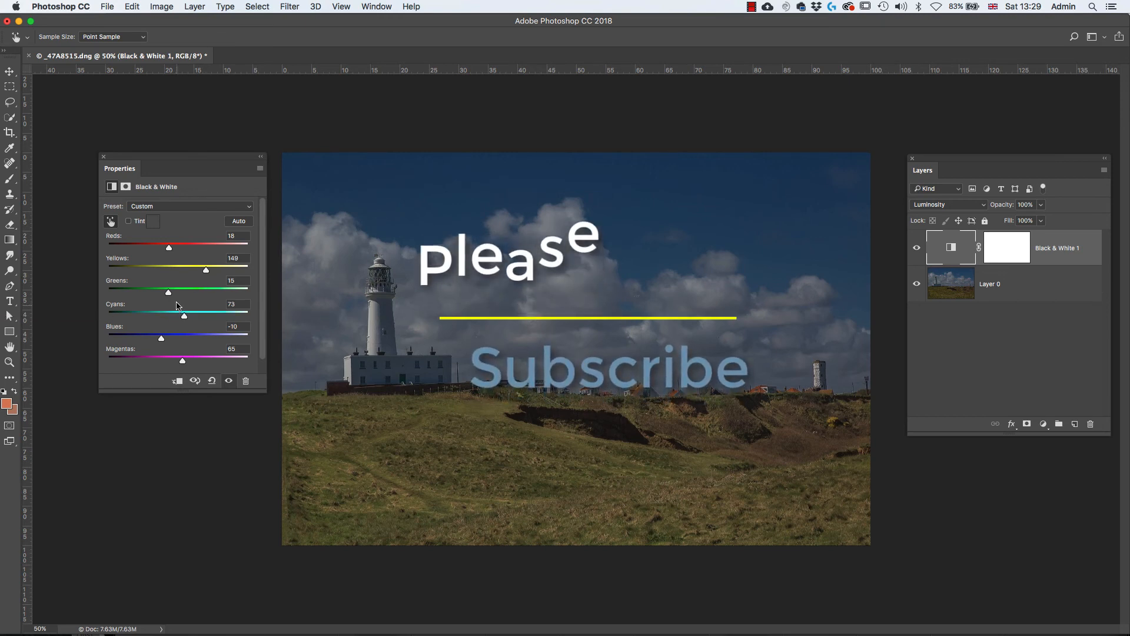
{"action": "left_click_drag", "start_coordinate": [169, 292], "coordinate": [212, 296]}
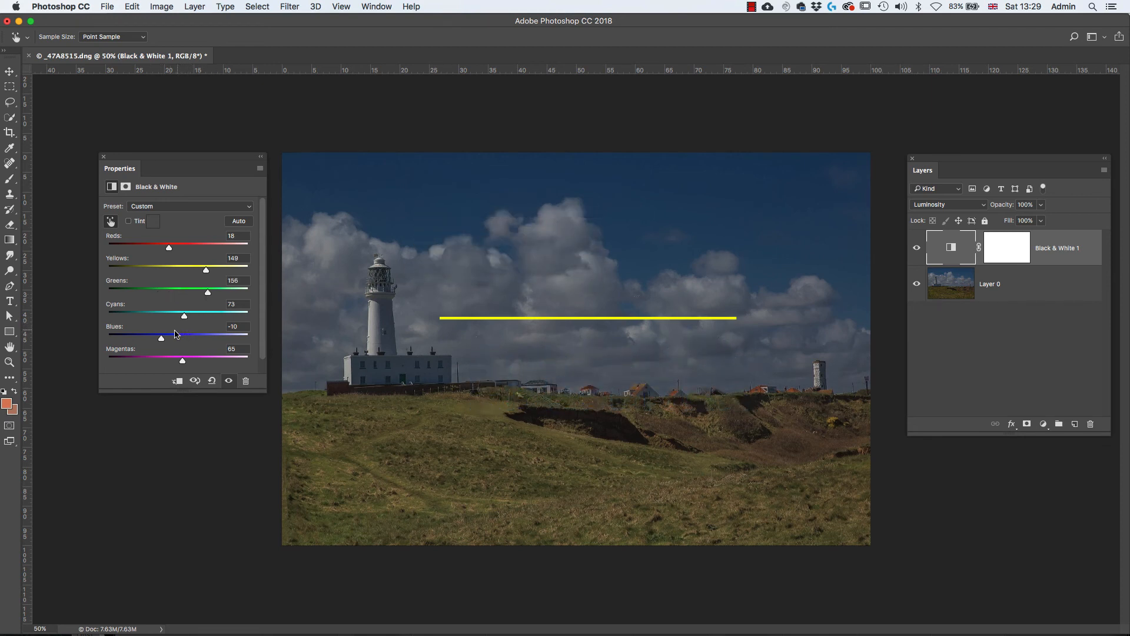
{"action": "left_click_drag", "start_coordinate": [162, 339], "coordinate": [151, 347]}
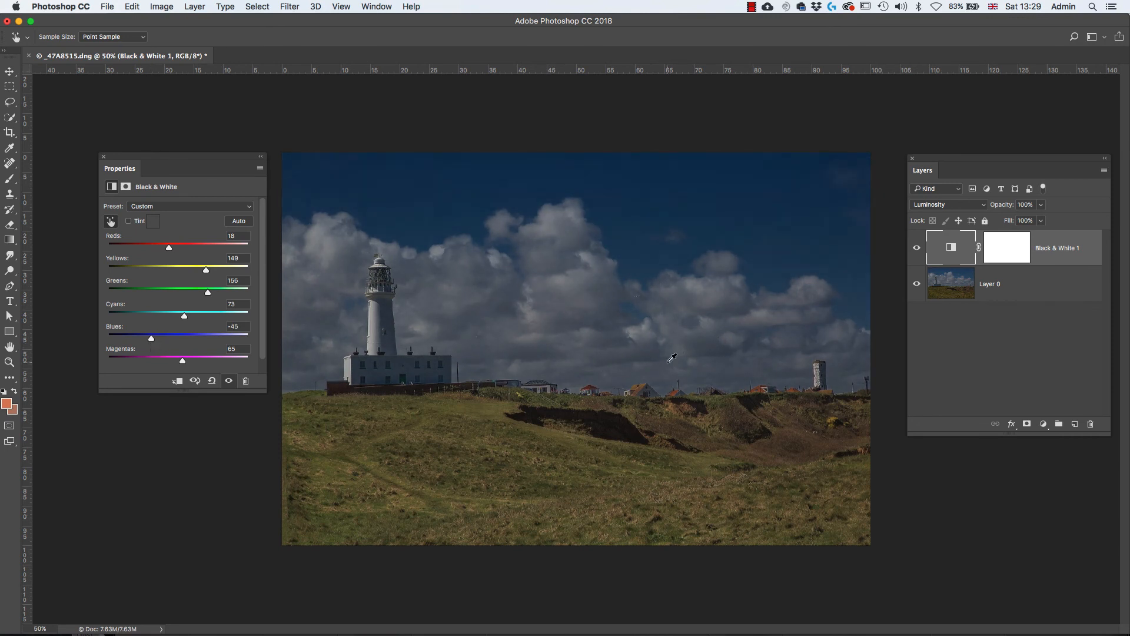